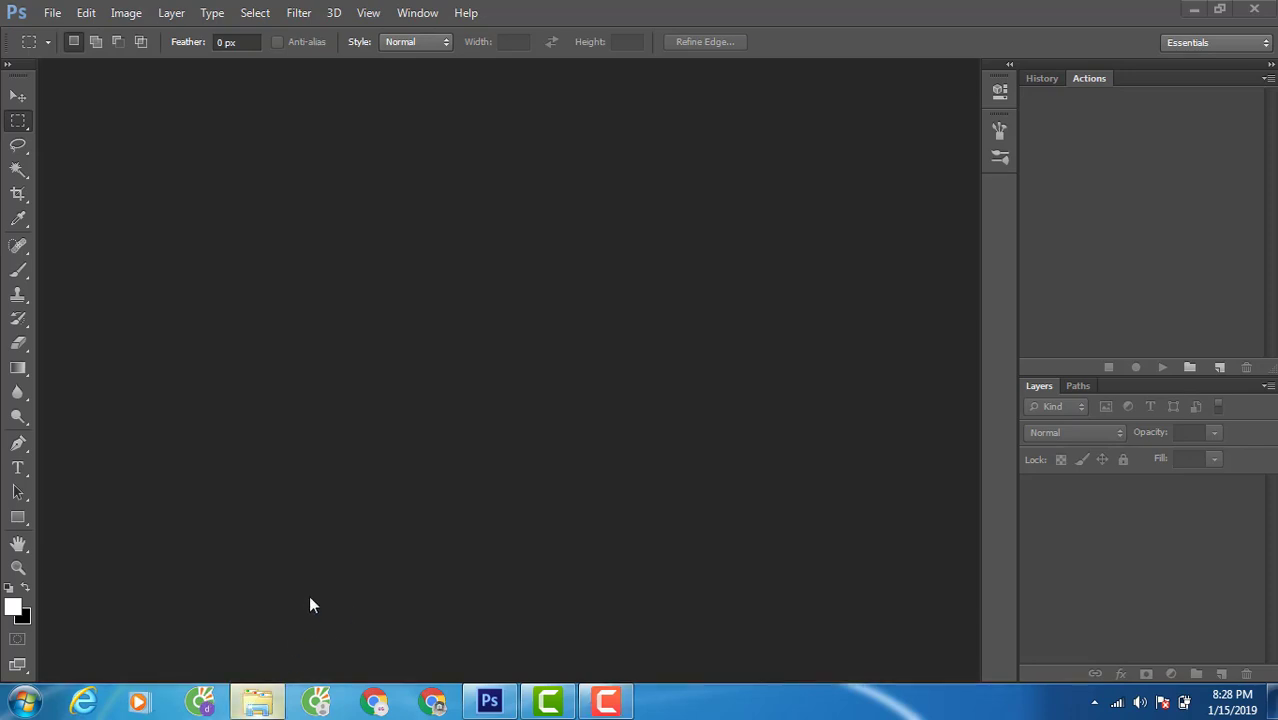
Open portrait-597173_1920.jpg from the Downloads folder into Photoshop by dragging it from Explorer.
{"action": "left_click", "coordinate": [257, 702]}
{"action": "left_click", "coordinate": [105, 269]}
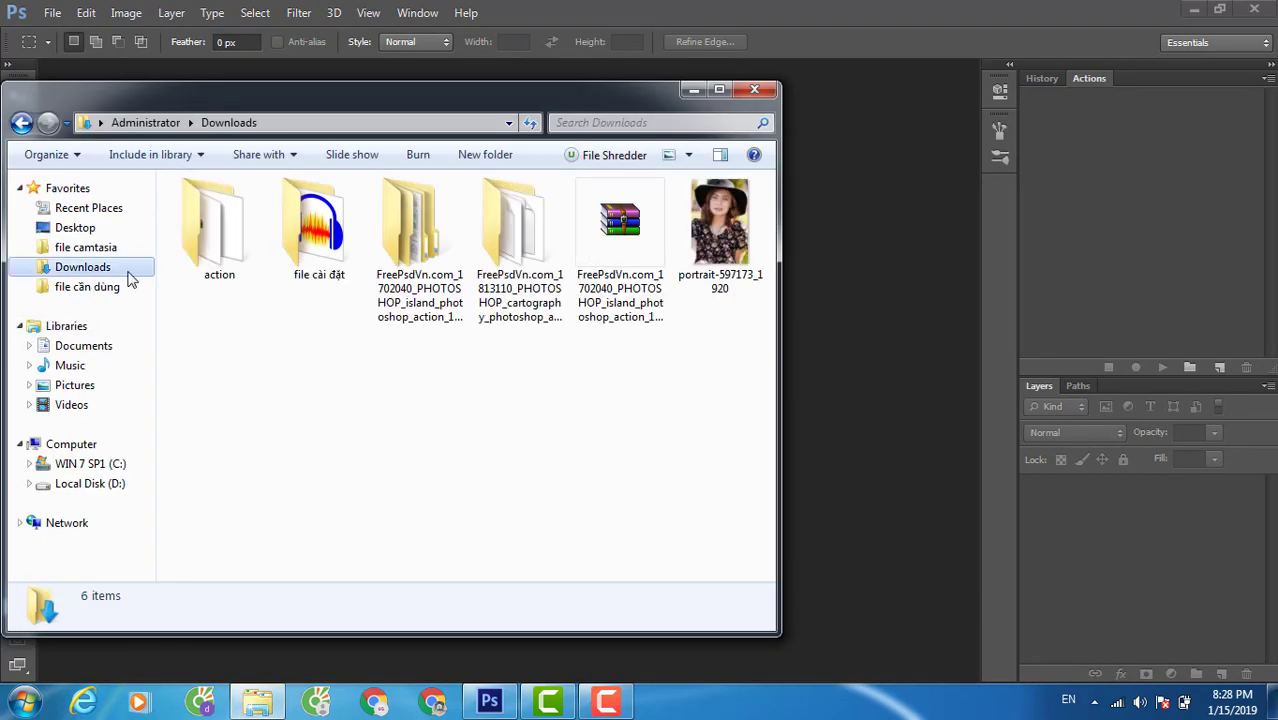
{"action": "left_click_drag", "start_coordinate": [720, 225], "coordinate": [850, 262]}
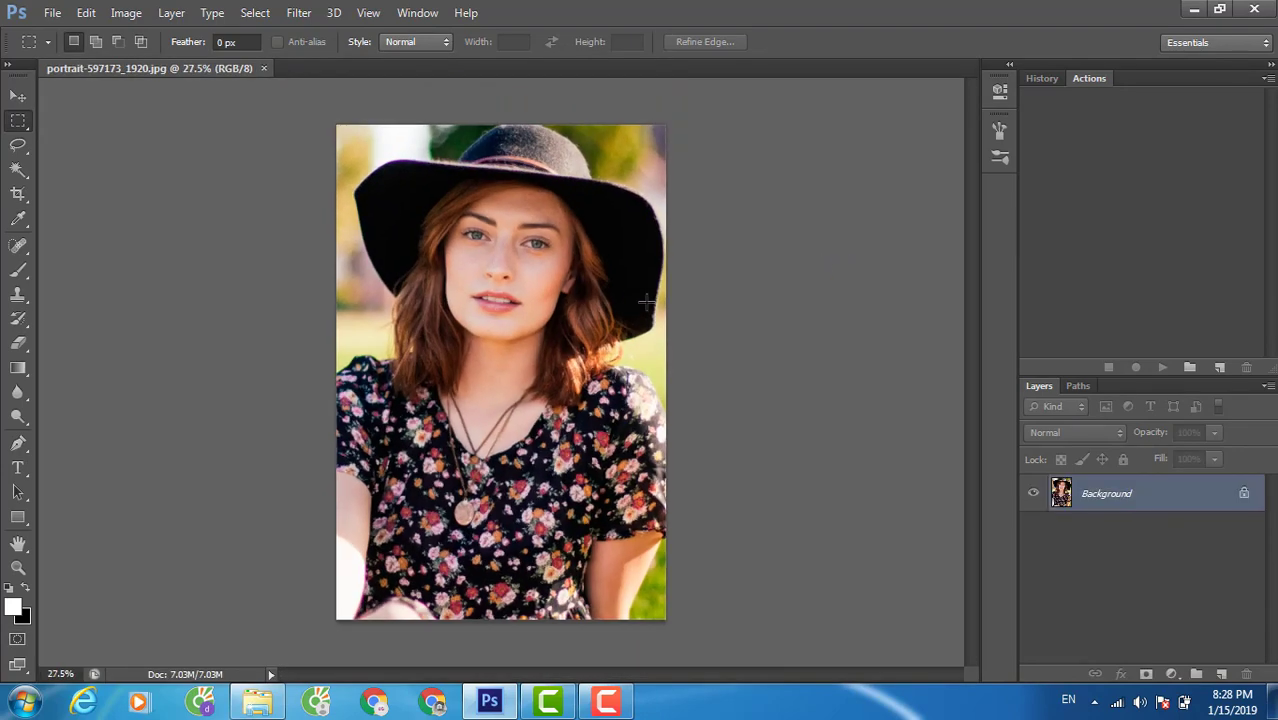
Resize the image to 3000 px wide, making it 3000 × 4500 pixels.
{"action": "scroll", "coordinate": [647, 302], "scroll_direction": "up", "scroll_amount": 1}
{"action": "scroll", "coordinate": [647, 302], "scroll_direction": "down", "scroll_amount": 1}
{"action": "key", "text": "ctrl+alt+i"}
{"action": "type", "text": "3"}
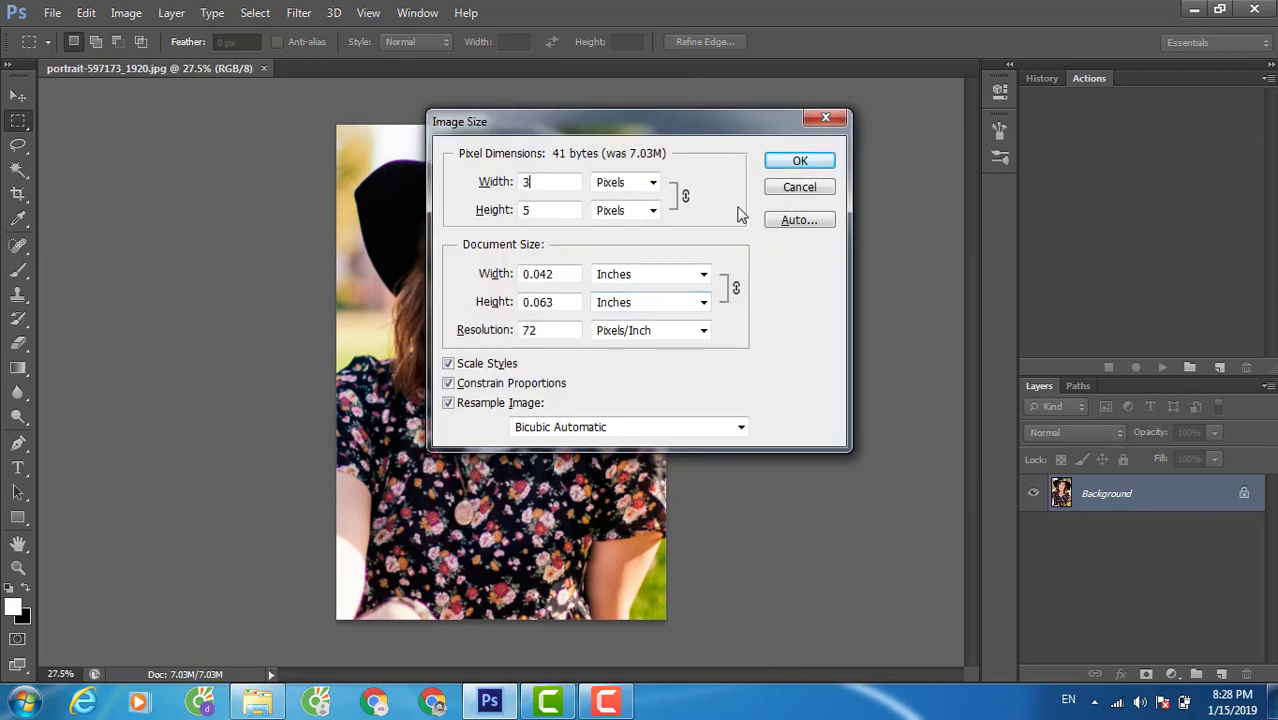
{"action": "type", "text": "000"}
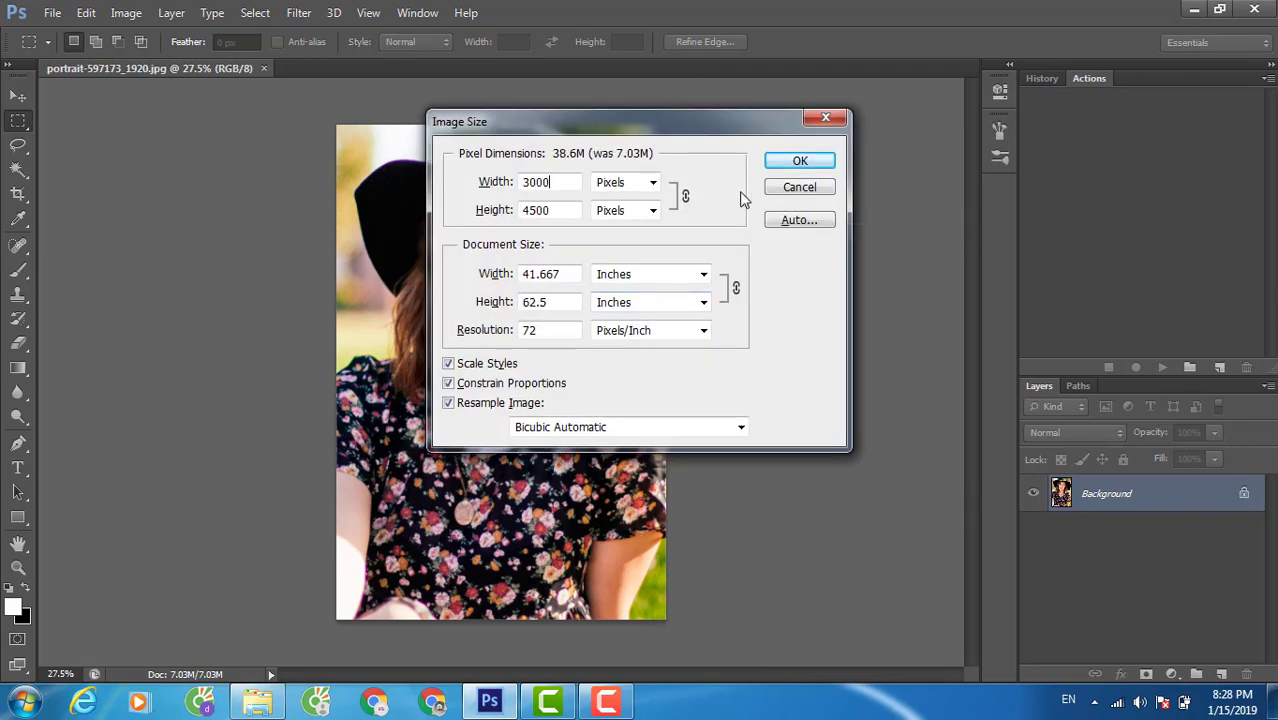
{"action": "left_click", "coordinate": [800, 161]}
Widen the crop box outward past the left and right edges of the photo.
{"action": "scroll", "coordinate": [586, 308], "scroll_direction": "up", "scroll_amount": 1}
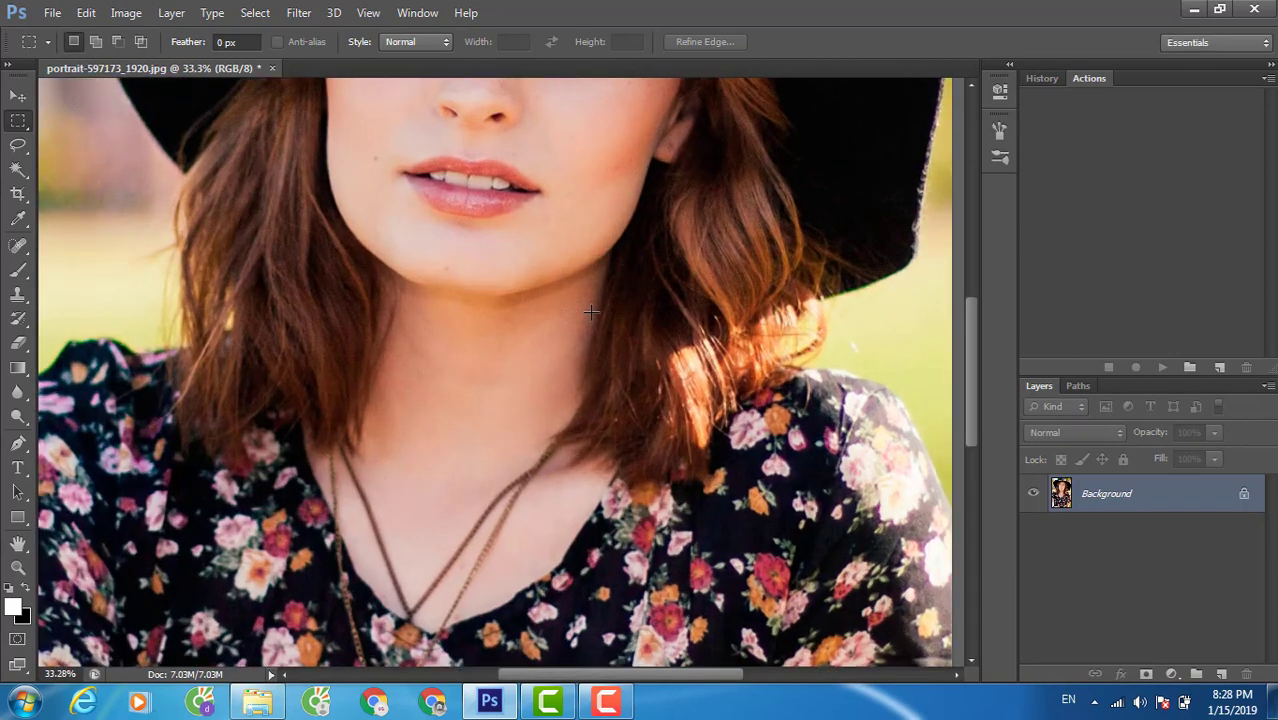
{"action": "scroll", "coordinate": [591, 312], "scroll_direction": "down", "scroll_amount": 3}
{"action": "scroll", "coordinate": [591, 312], "scroll_direction": "down", "scroll_amount": 1}
{"action": "scroll", "coordinate": [591, 312], "scroll_direction": "down", "scroll_amount": 1}
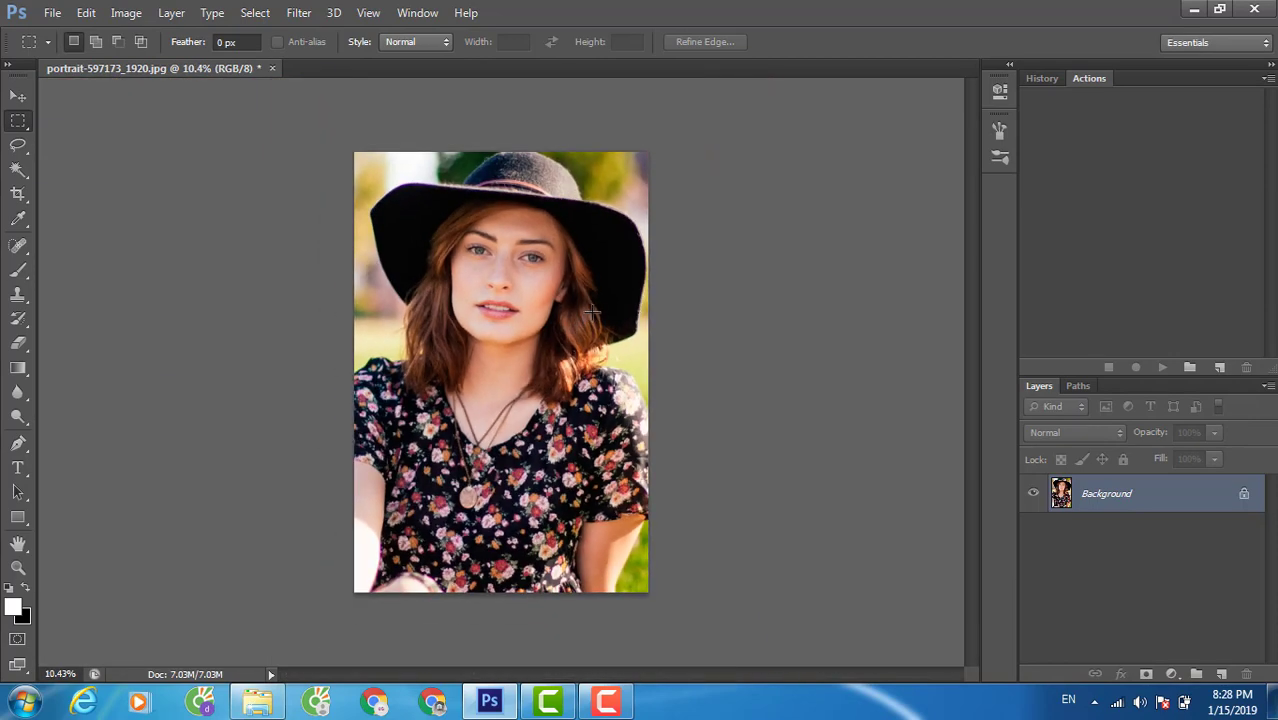
{"action": "key", "text": "c"}
{"action": "left_click_drag", "start_coordinate": [355, 376], "coordinate": [271, 375]}
{"action": "left_click_drag", "start_coordinate": [731, 373], "coordinate": [843, 379]}
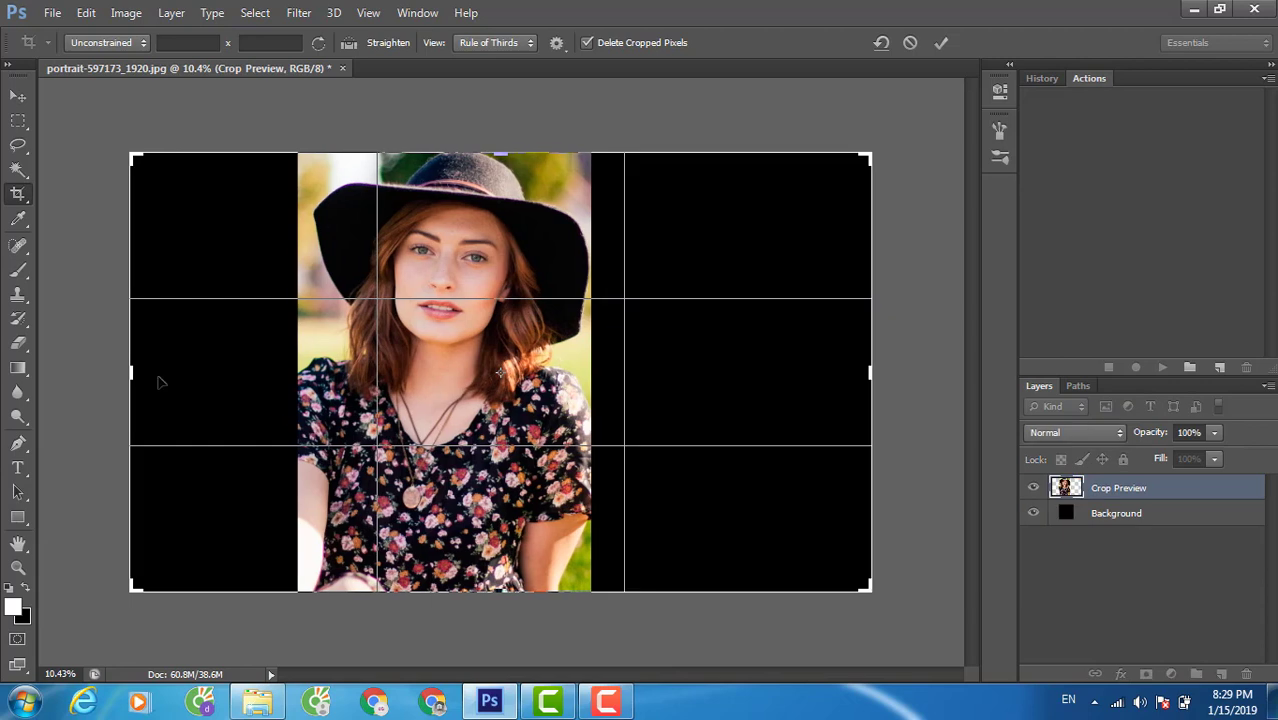
Extend the crop further left and upward, then commit the enlarged black canvas.
{"action": "left_click_drag", "start_coordinate": [129, 372], "coordinate": [110, 372]}
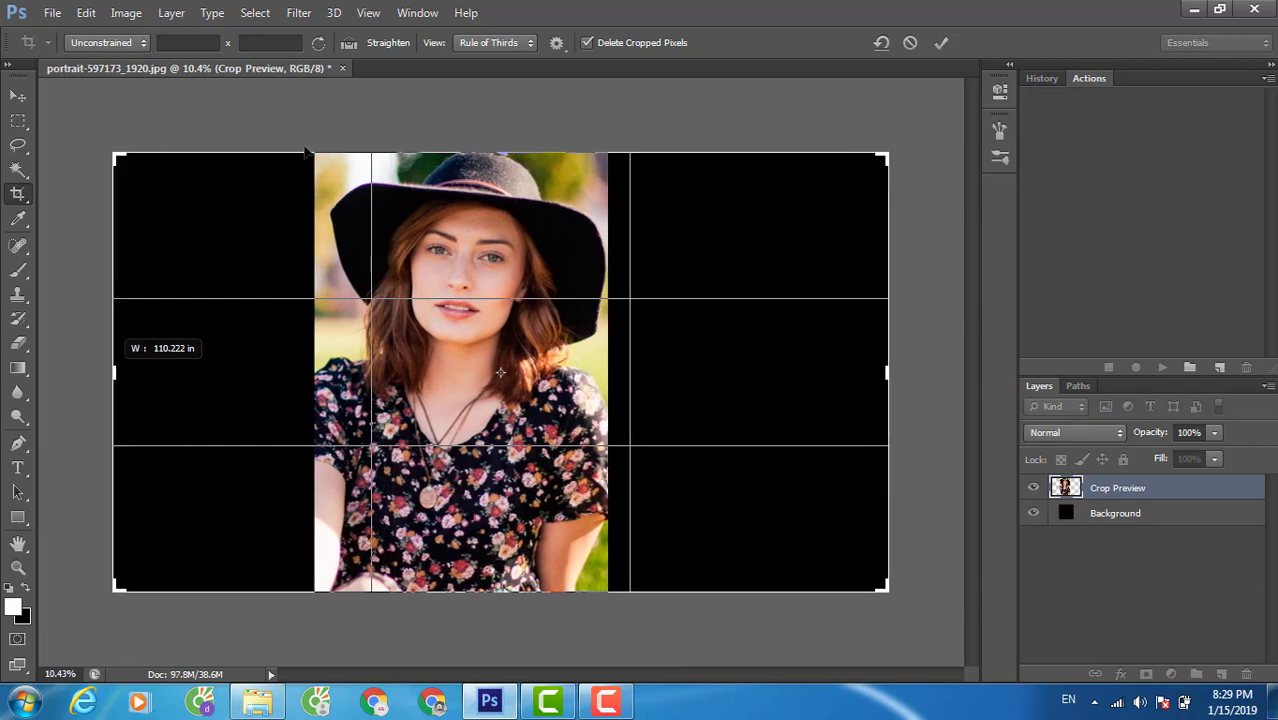
{"action": "left_click_drag", "start_coordinate": [499, 153], "coordinate": [494, 121]}
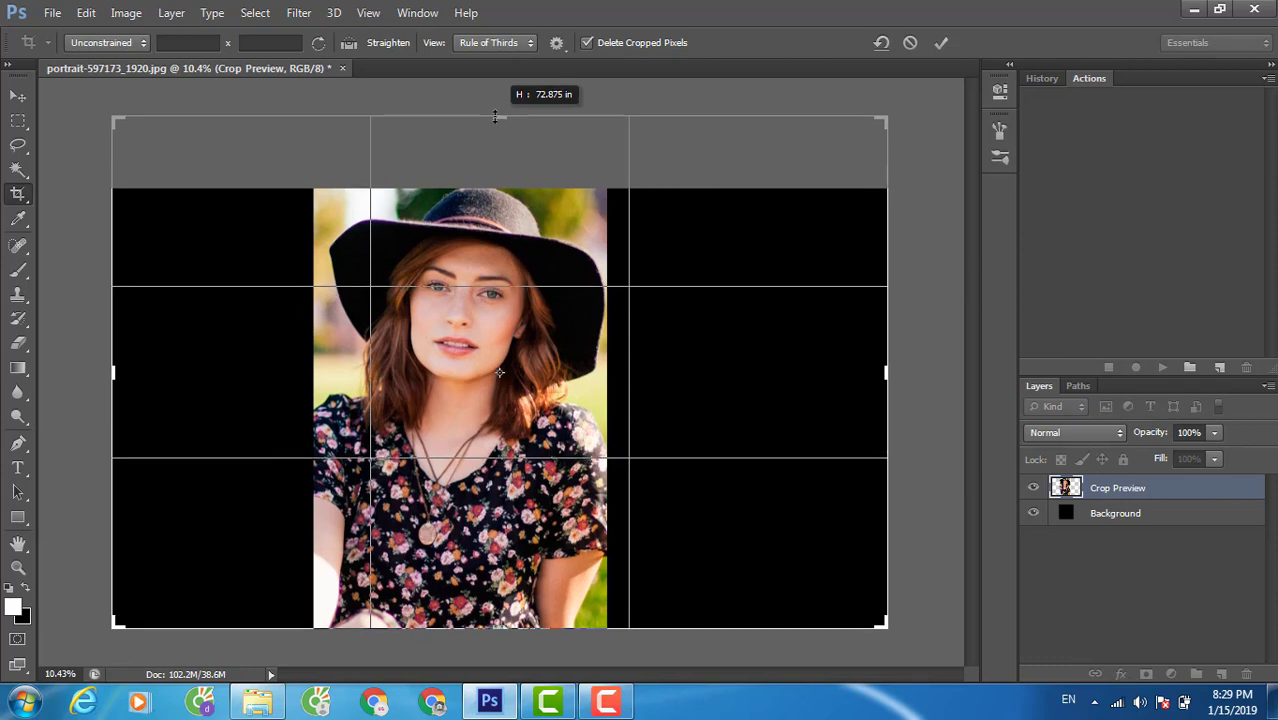
{"action": "left_click_drag", "start_coordinate": [494, 121], "coordinate": [497, 110]}
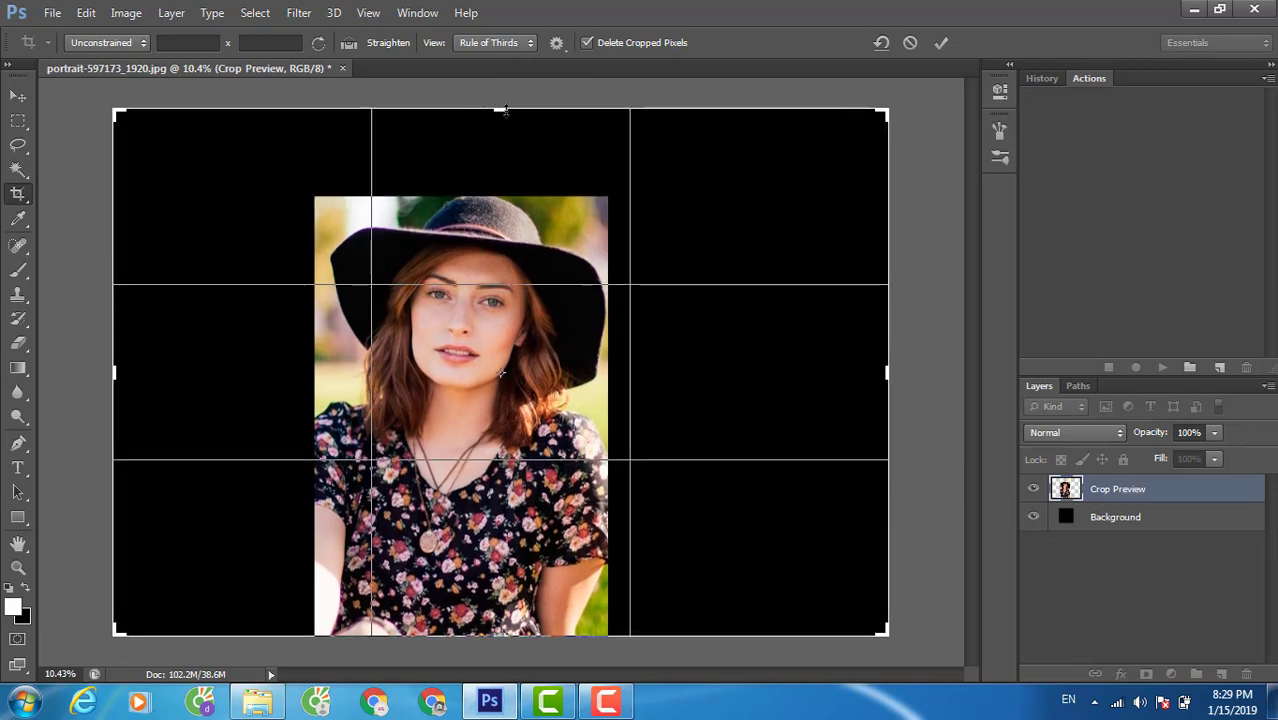
{"action": "key", "text": "Return"}
{"action": "key", "text": "v"}
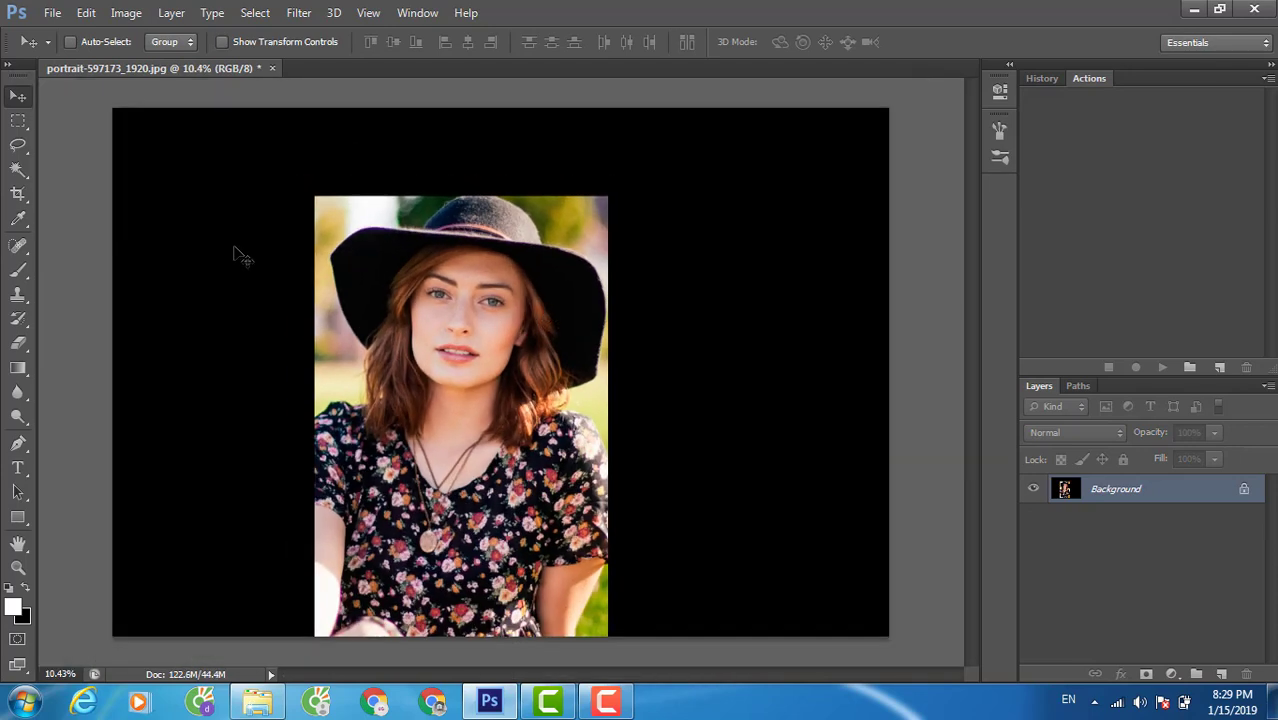
Add an empty Layer 1 above the Background, then return to Windows Explorer.
{"action": "left_click", "coordinate": [1222, 674]}
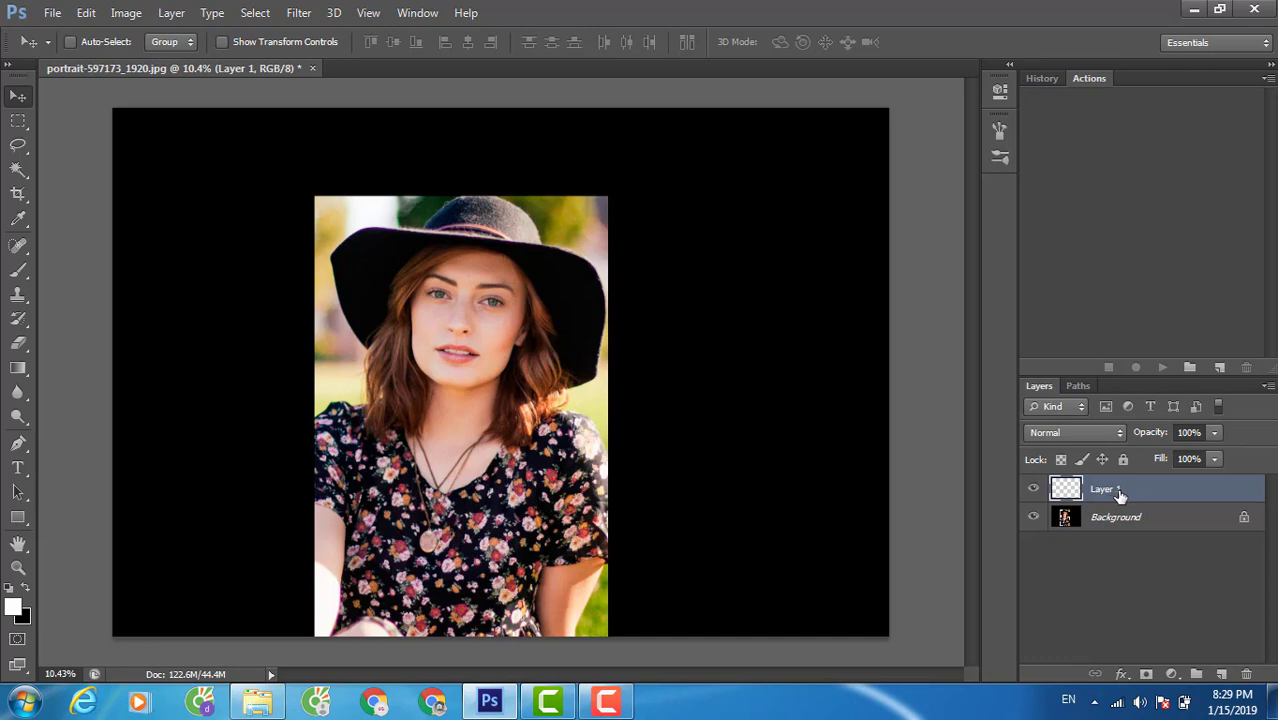
{"action": "double_click", "coordinate": [1120, 492]}
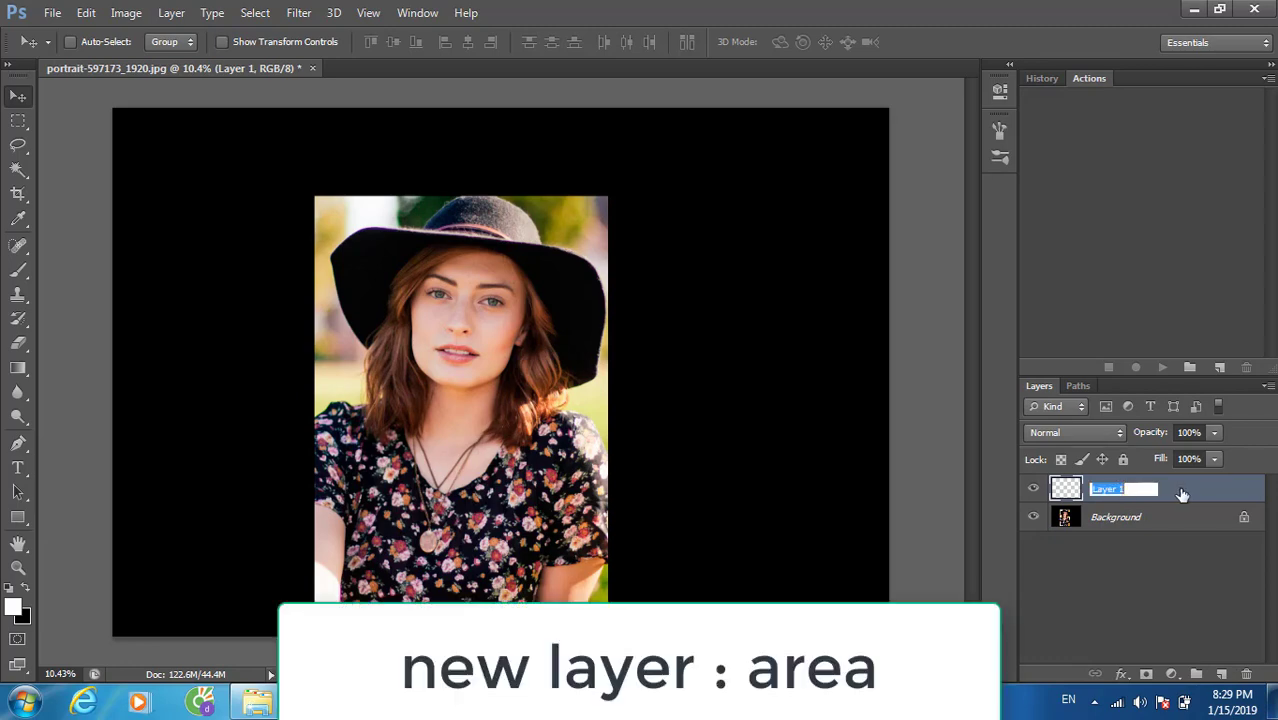
{"action": "key", "text": "Return"}
{"action": "left_click", "coordinate": [259, 704]}
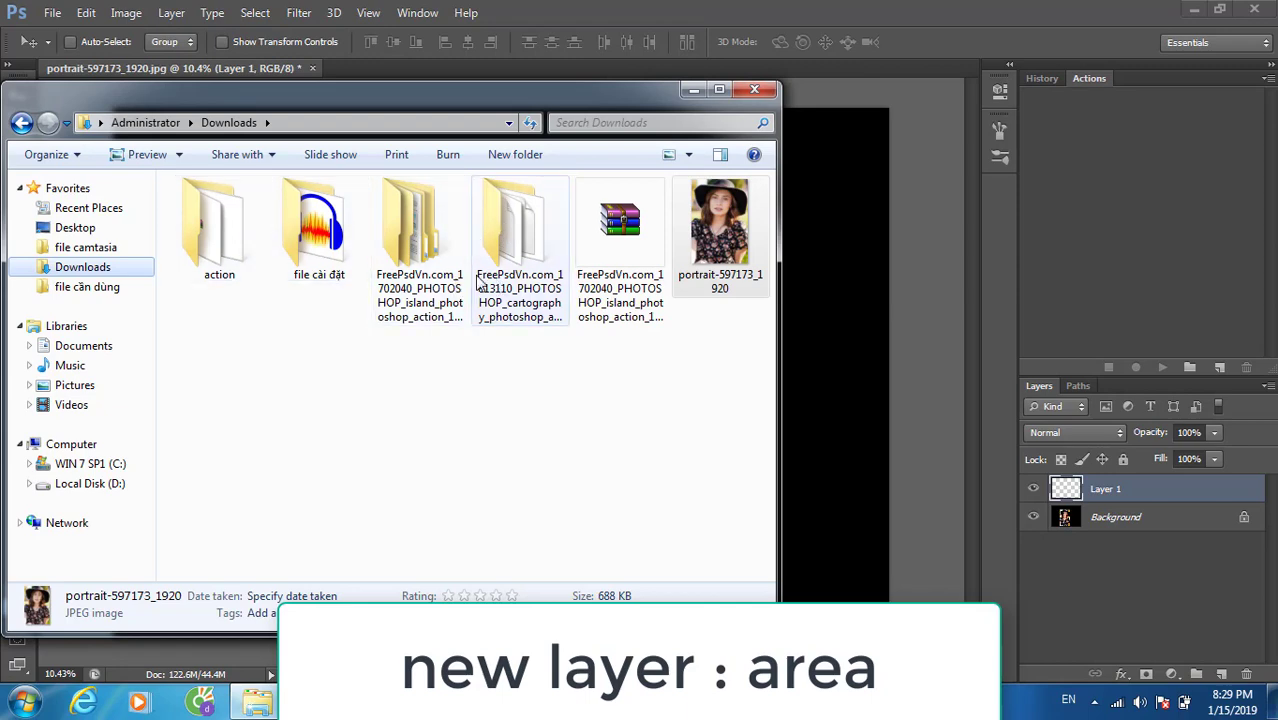
Load the three Island action files from the FreePsdVn CS5, CS6, CC folder into Photoshop.
{"action": "double_click", "coordinate": [442, 282]}
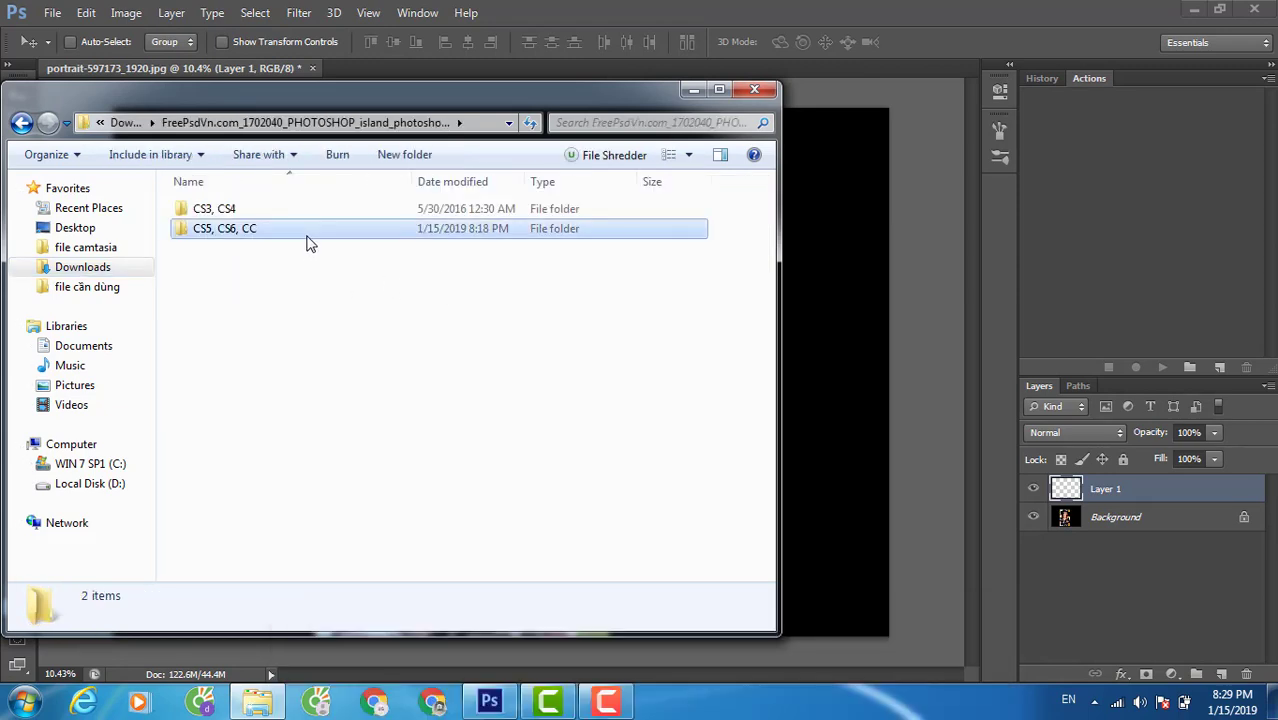
{"action": "double_click", "coordinate": [308, 232]}
{"action": "left_click_drag", "start_coordinate": [297, 345], "coordinate": [485, 212]}
{"action": "left_click", "coordinate": [912, 212]}
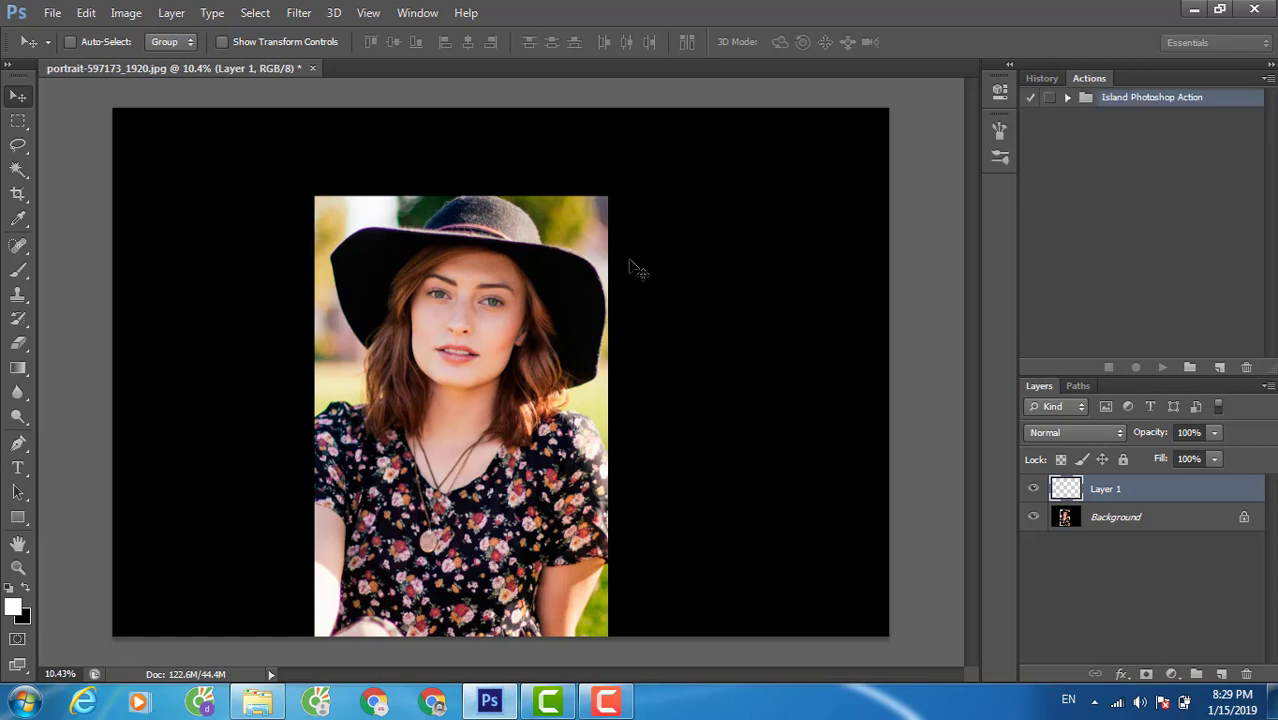
Crop the Background to extend the canvas slightly further left.
{"action": "left_click", "coordinate": [1122, 517]}
{"action": "key", "text": "c"}
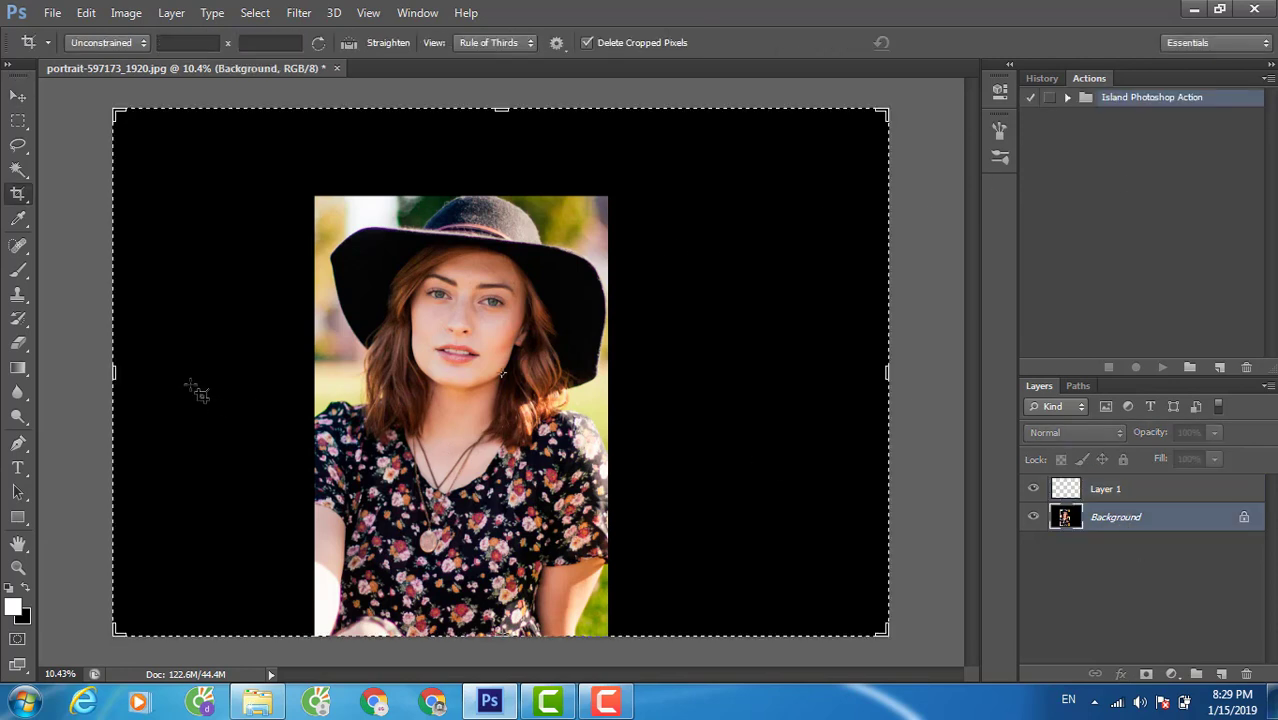
{"action": "left_click_drag", "start_coordinate": [116, 372], "coordinate": [92, 372]}
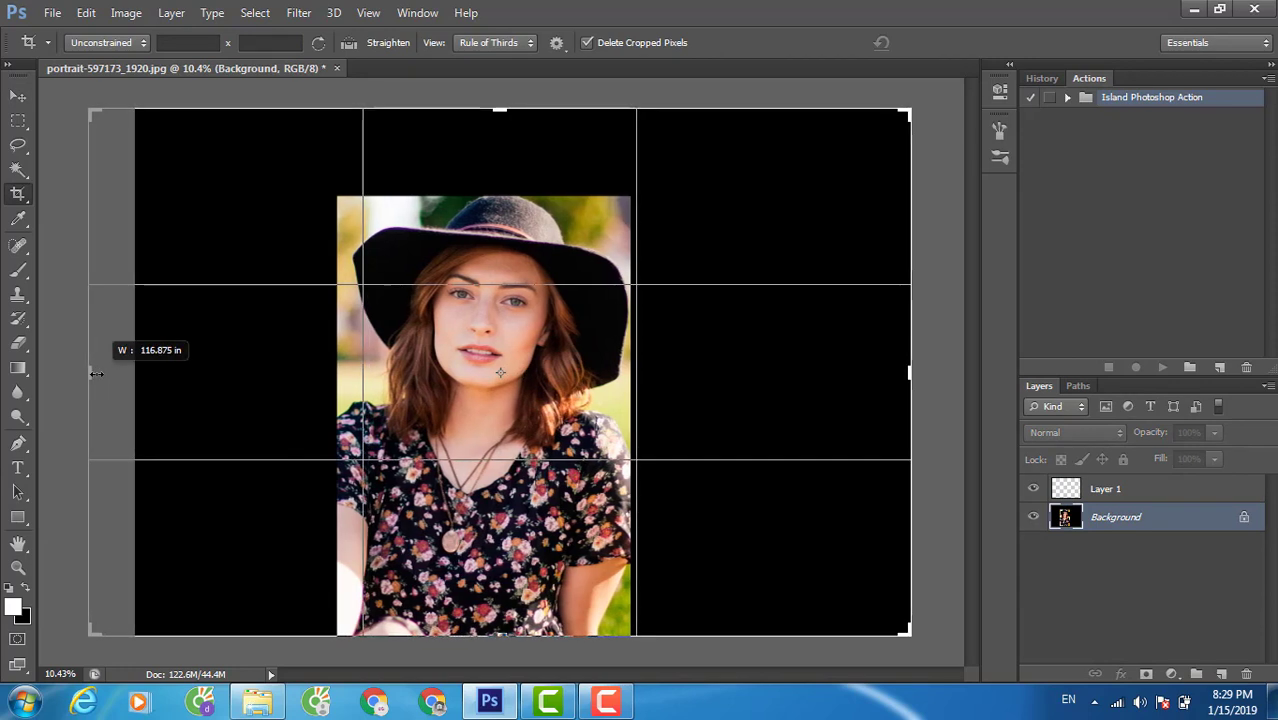
{"action": "key", "text": "Return"}
Create a new empty layer above the Background and name it 'area'.
{"action": "key", "text": "ctrl+shift+alt+n"}
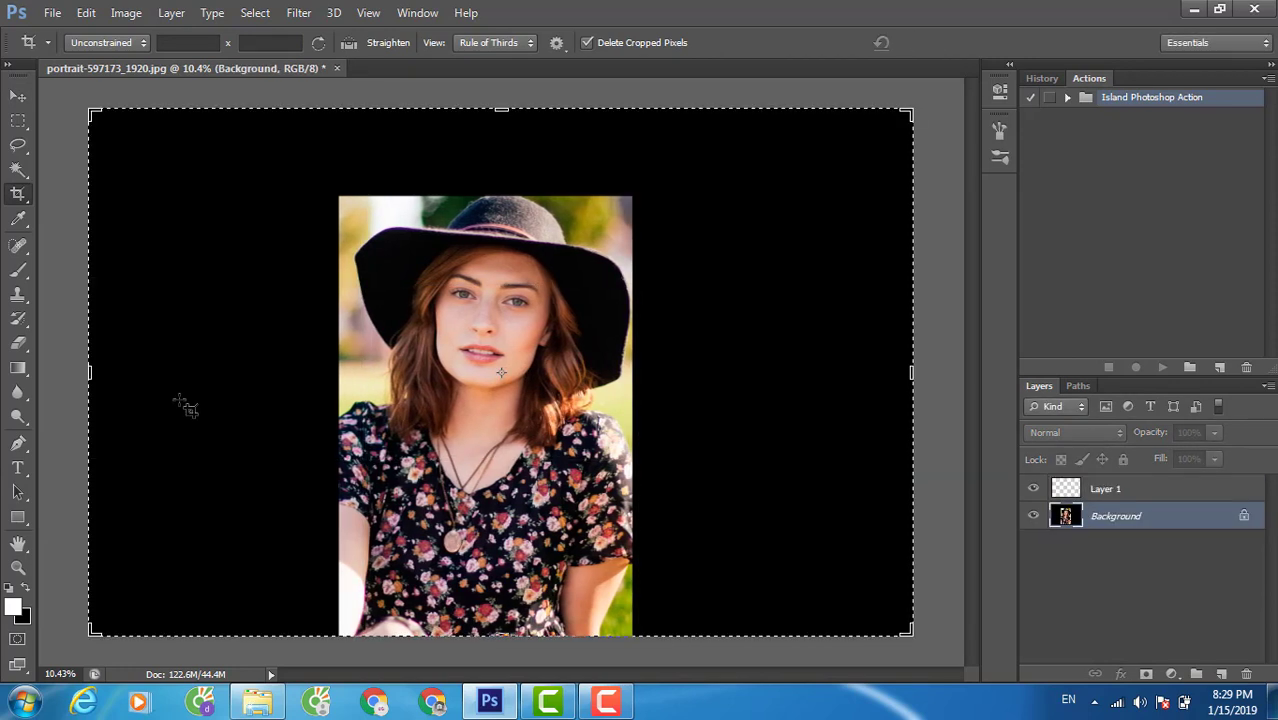
{"action": "key", "text": "v"}
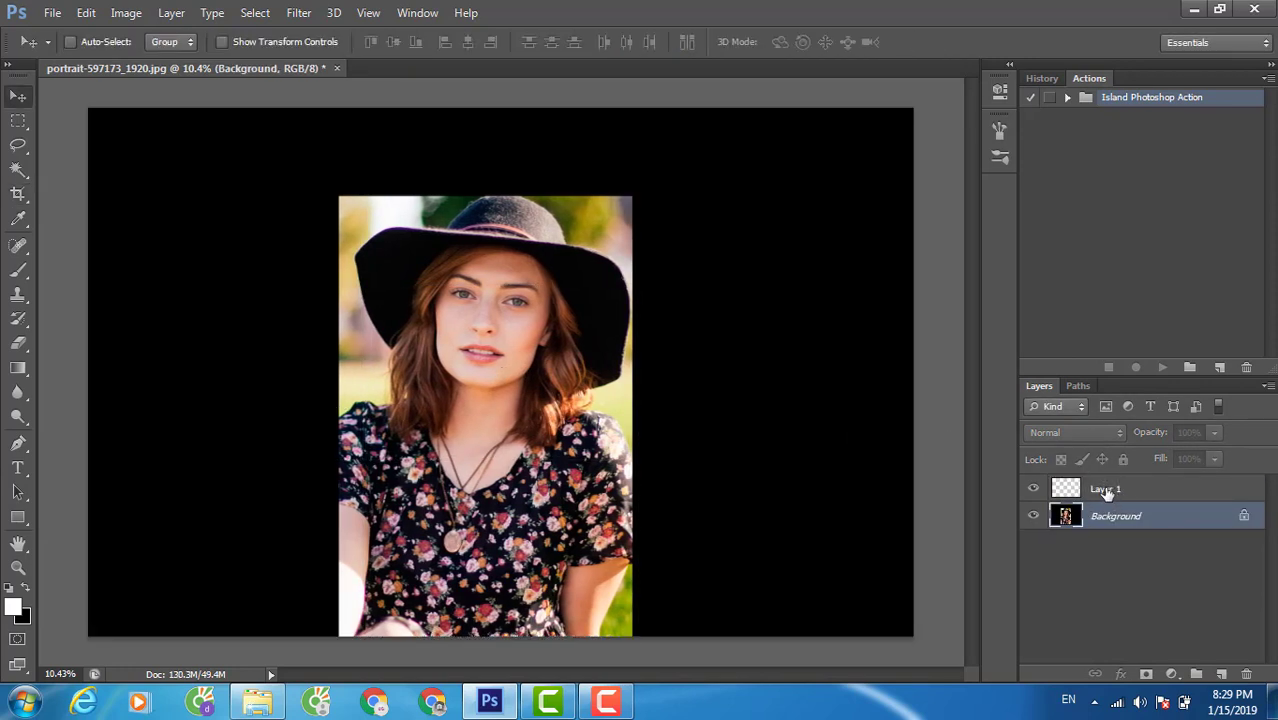
{"action": "double_click", "coordinate": [1105, 489]}
{"action": "type", "text": "area"}
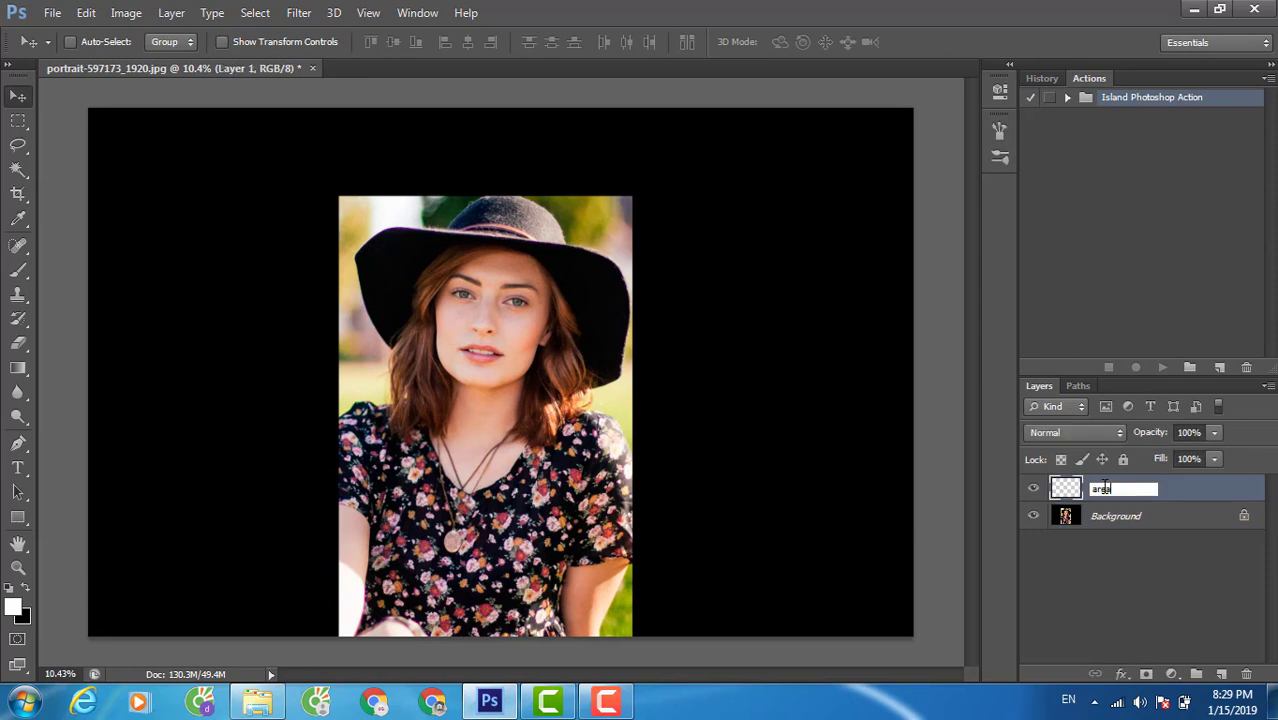
{"action": "key", "text": "Return"}
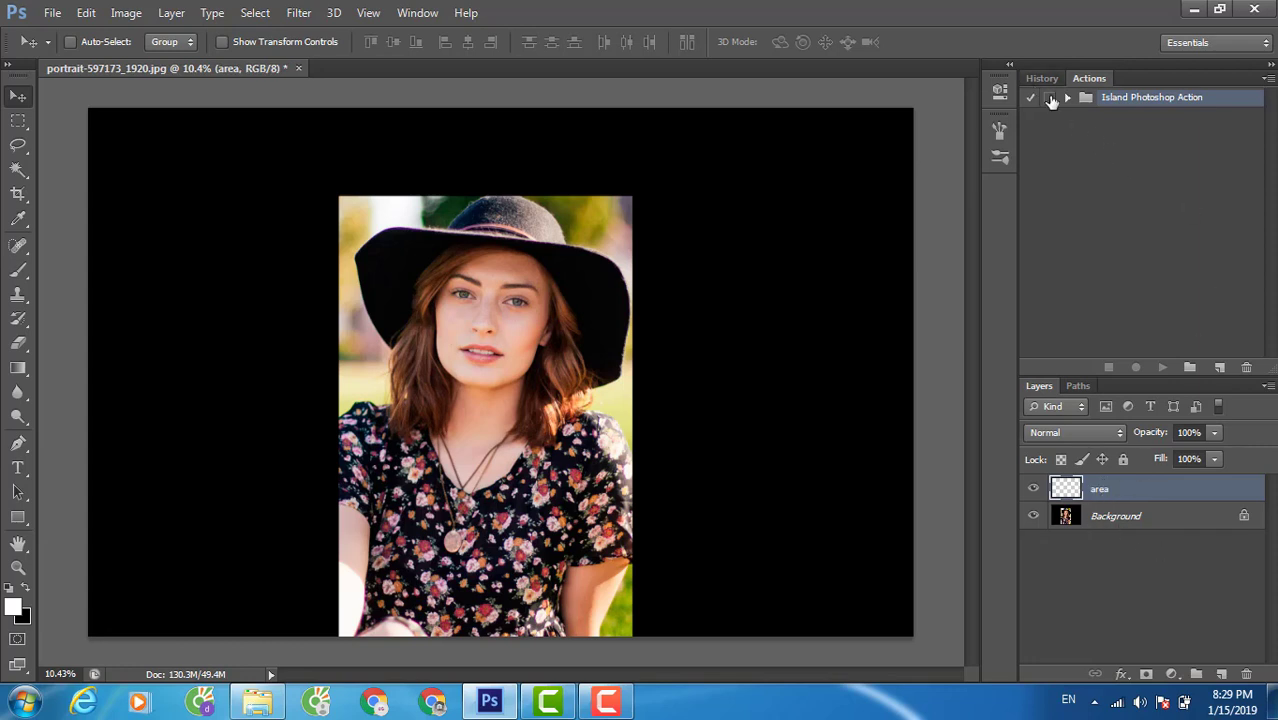
Expand the Action for PHOTOS steps and set the brush foreground colour to red (ff0000).
{"action": "left_click", "coordinate": [1067, 98]}
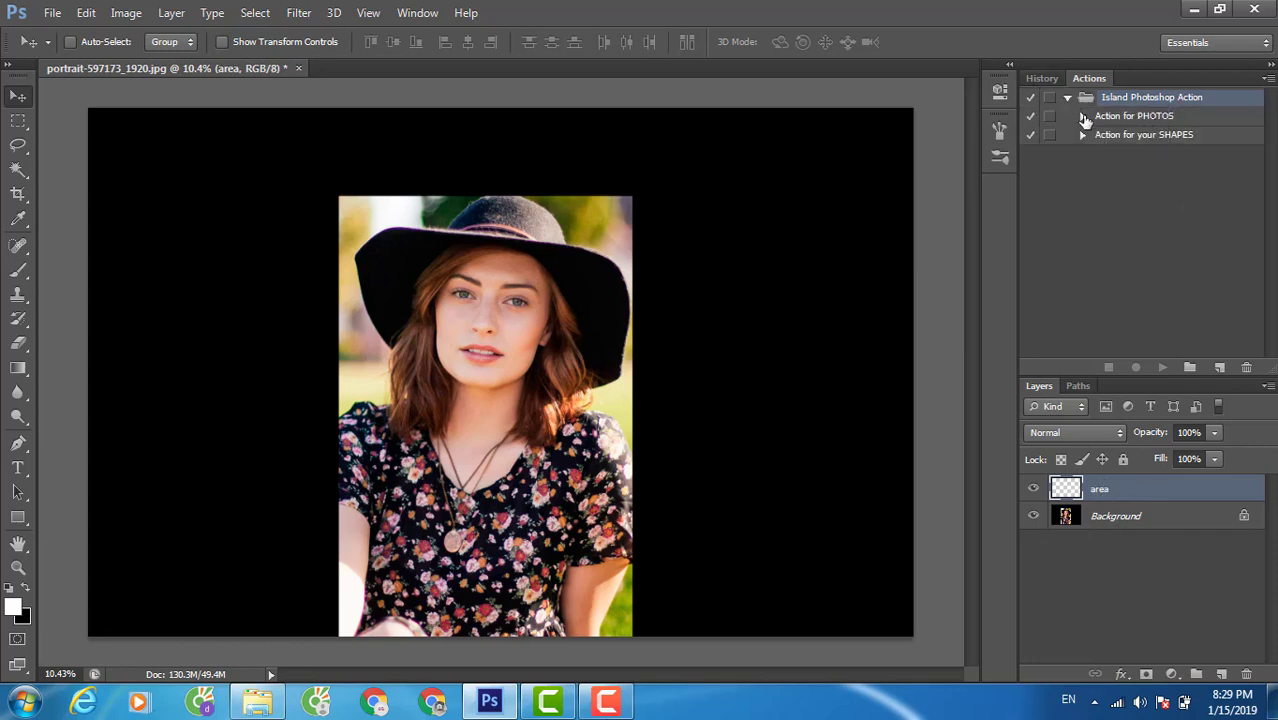
{"action": "left_click", "coordinate": [1083, 117]}
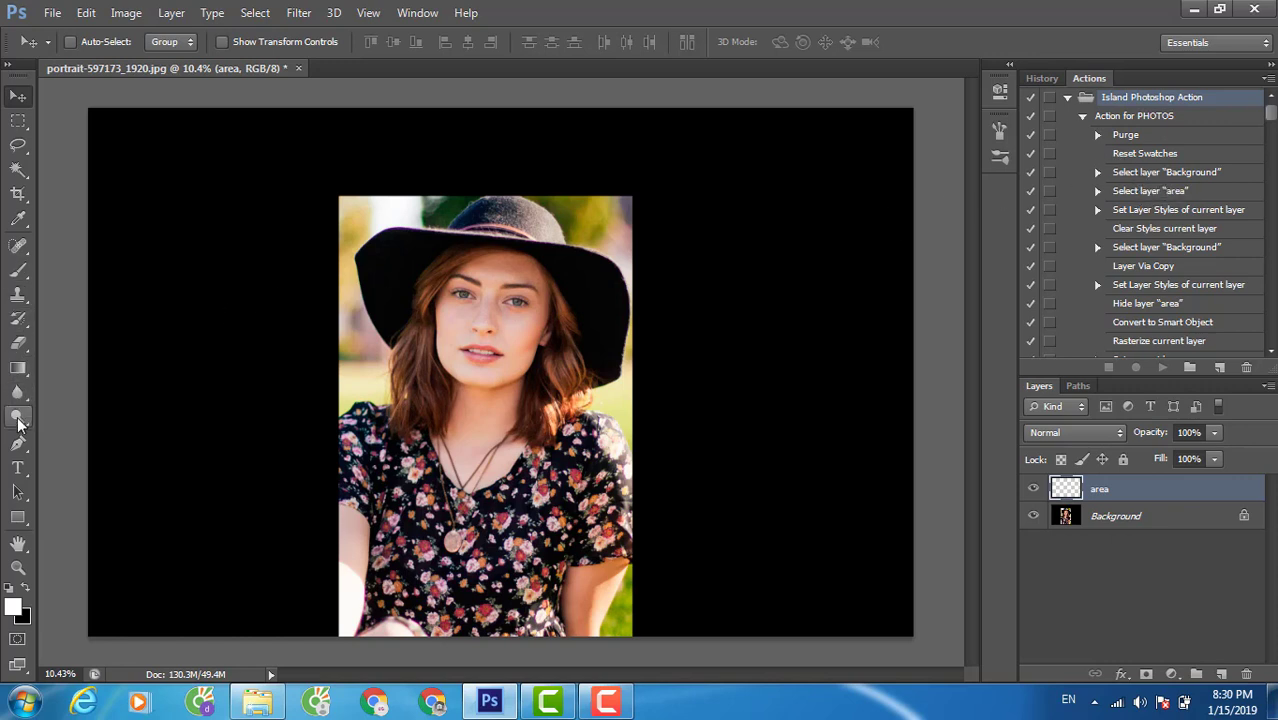
{"action": "left_click", "coordinate": [18, 270]}
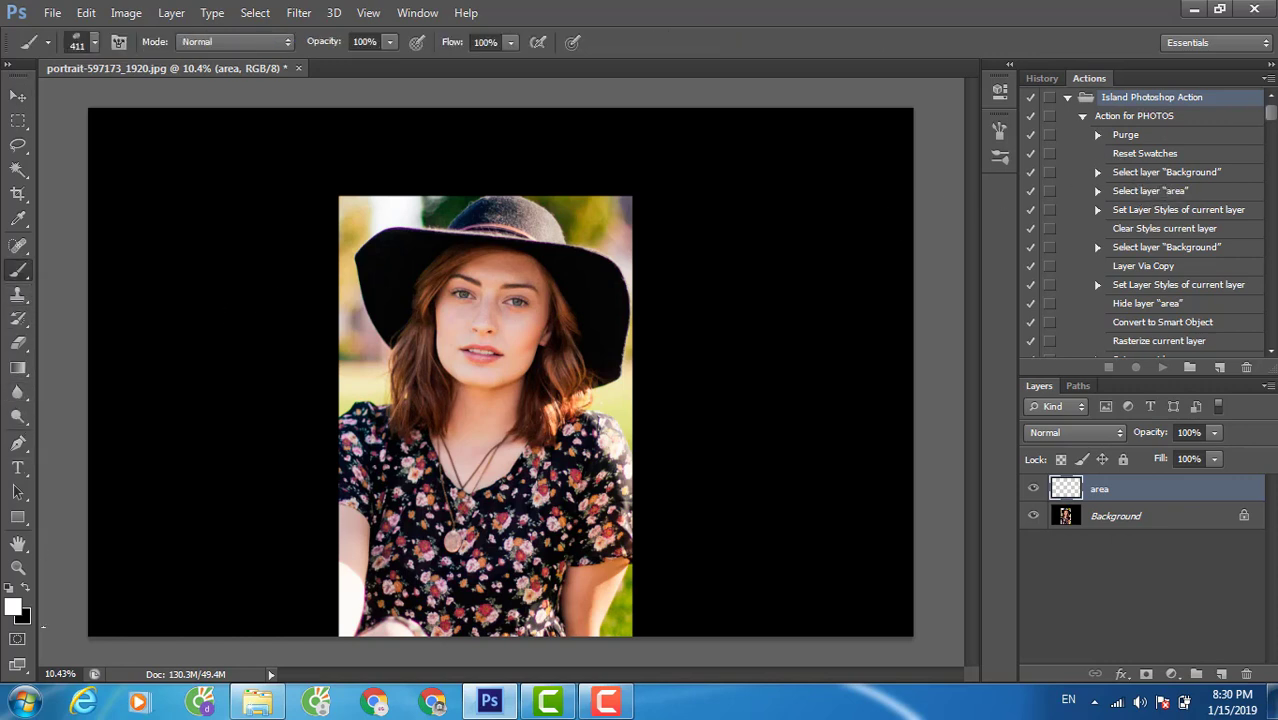
{"action": "left_click", "coordinate": [13, 607]}
{"action": "left_click", "coordinate": [1007, 180]}
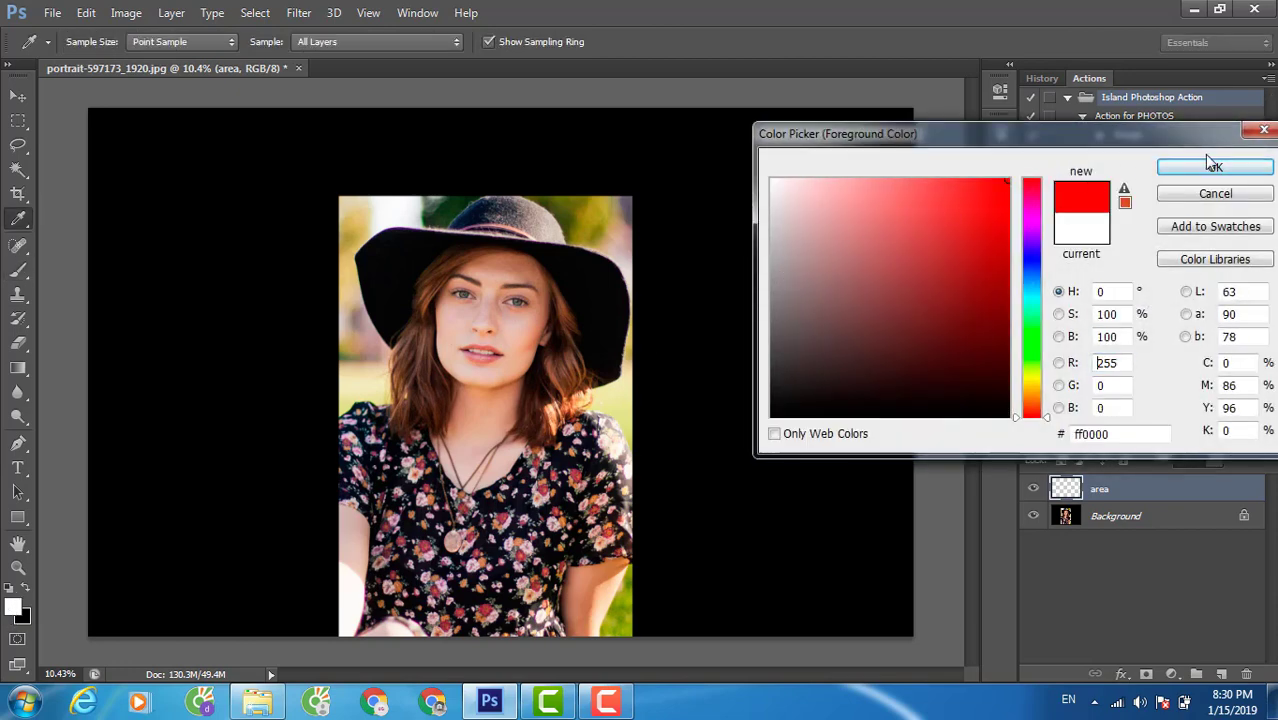
{"action": "left_click", "coordinate": [1214, 166]}
Paint over the woman's hat, hair and face with a large soft round brush.
{"action": "right_click", "coordinate": [410, 330]}
{"action": "left_click", "coordinate": [426, 457]}
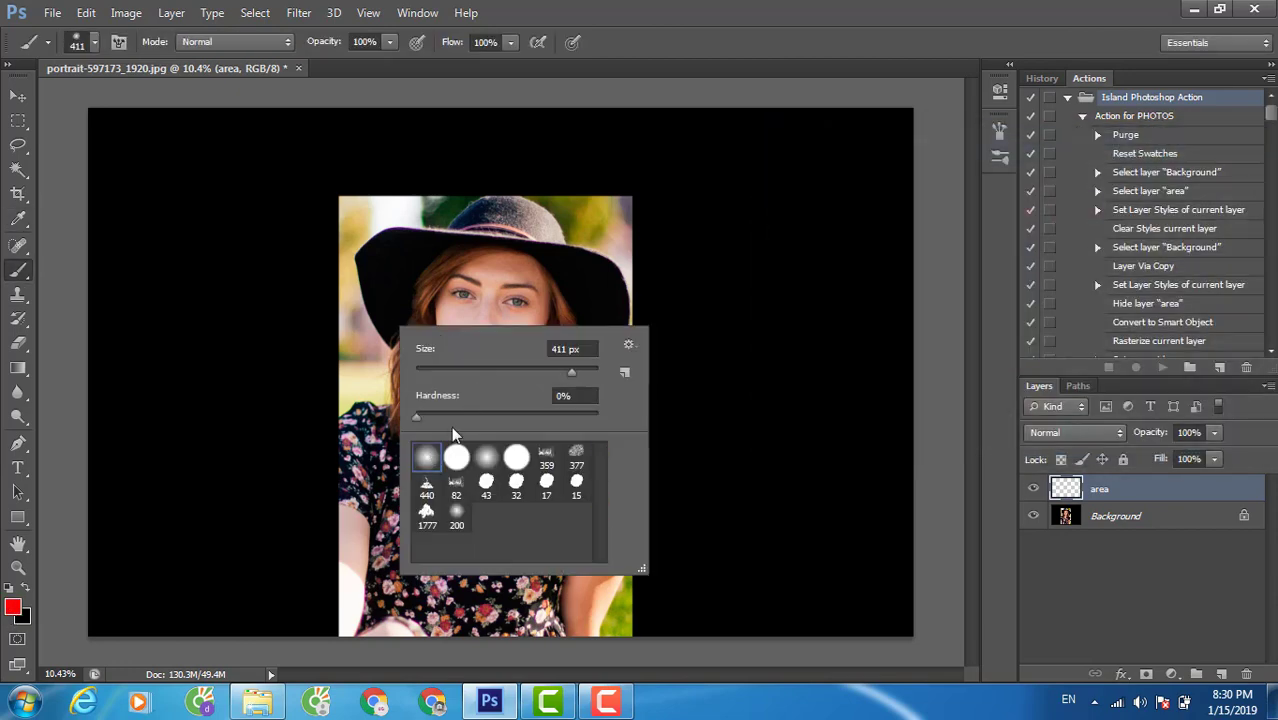
{"action": "mouse_move", "coordinate": [478, 290]}
{"action": "left_mouse_down"}
{"action": "mouse_move", "coordinate": [500, 296]}
{"action": "mouse_move", "coordinate": [485, 296]}
{"action": "left_mouse_up"}
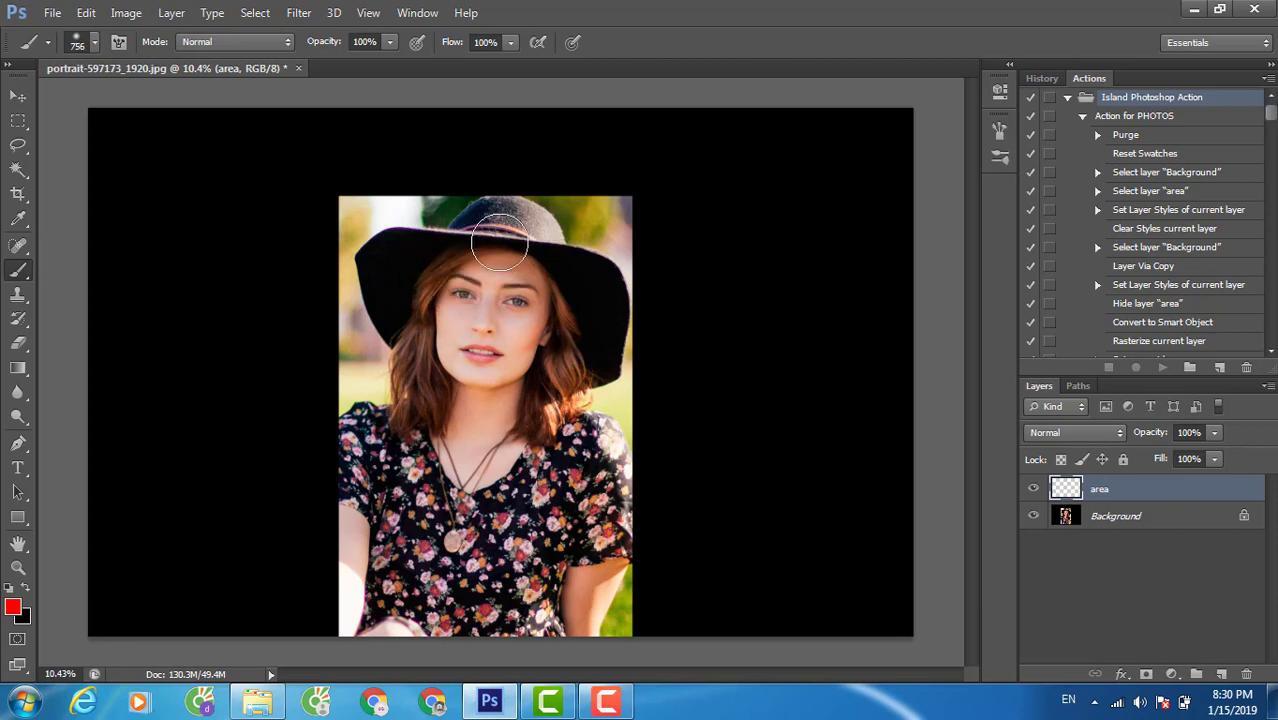
{"action": "mouse_move", "coordinate": [500, 244]}
{"action": "left_mouse_down"}
{"action": "mouse_move", "coordinate": [485, 234]}
{"action": "mouse_move", "coordinate": [535, 244]}
{"action": "mouse_move", "coordinate": [585, 286]}
{"action": "mouse_move", "coordinate": [571, 277]}
{"action": "mouse_move", "coordinate": [601, 329]}
{"action": "mouse_move", "coordinate": [562, 362]}
{"action": "mouse_move", "coordinate": [515, 317]}
{"action": "mouse_move", "coordinate": [425, 400]}
{"action": "mouse_move", "coordinate": [522, 282]}
{"action": "mouse_move", "coordinate": [402, 254]}
{"action": "mouse_move", "coordinate": [399, 294]}
{"action": "mouse_move", "coordinate": [434, 371]}
{"action": "mouse_move", "coordinate": [422, 422]}
{"action": "mouse_move", "coordinate": [490, 478]}
{"action": "mouse_move", "coordinate": [471, 442]}
{"action": "mouse_move", "coordinate": [573, 367]}
{"action": "left_mouse_up"}
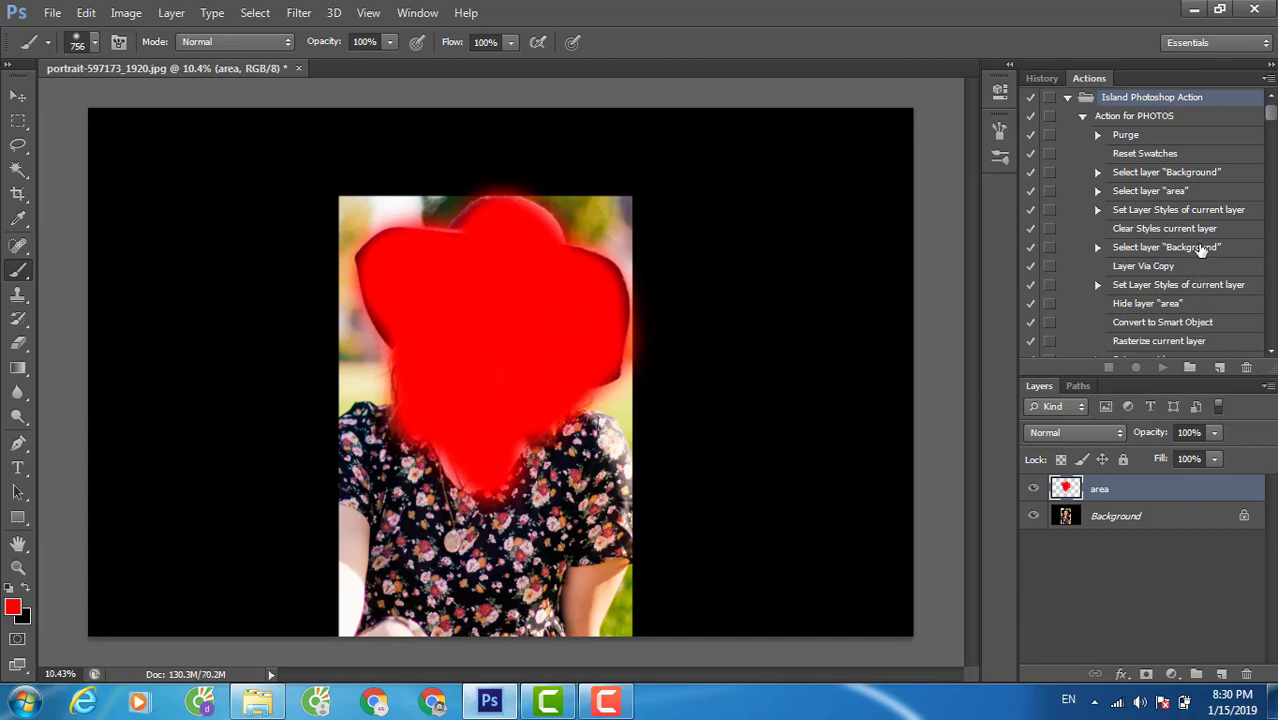
Select and play the Island 'Action for PHOTOS' action from the Actions panel.
{"action": "left_click", "coordinate": [1133, 120]}
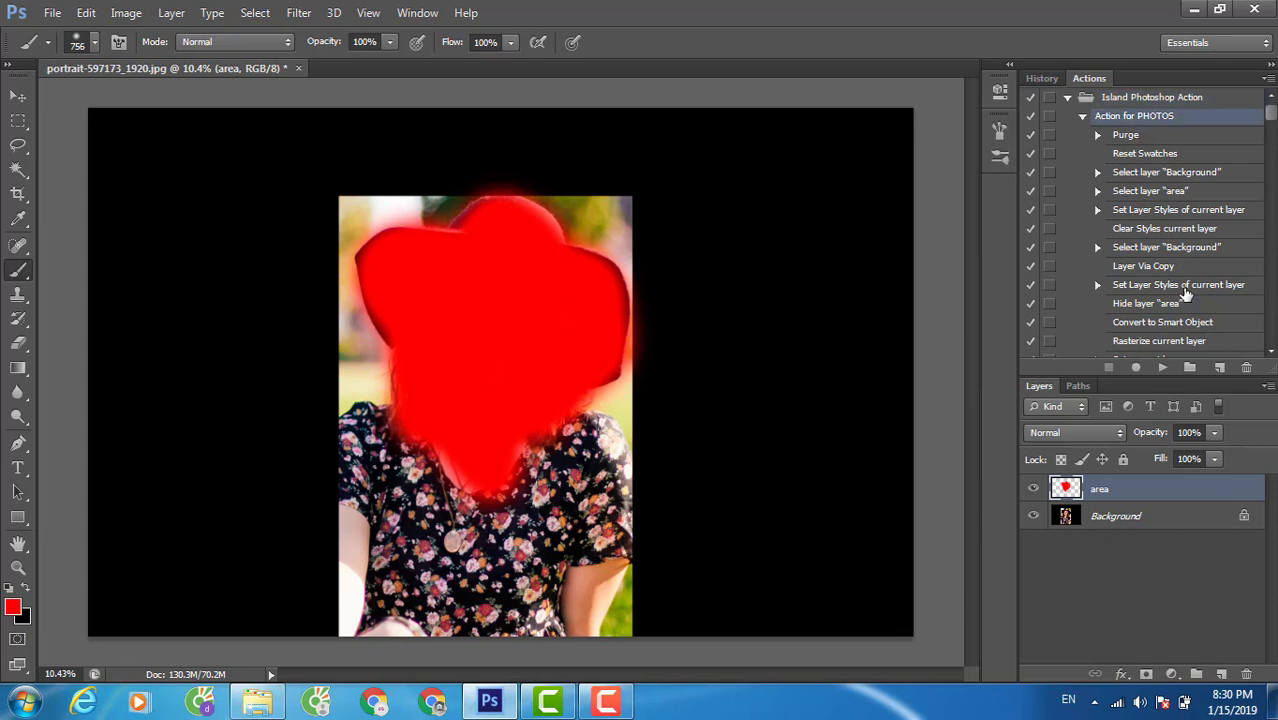
{"action": "left_click", "coordinate": [1082, 116]}
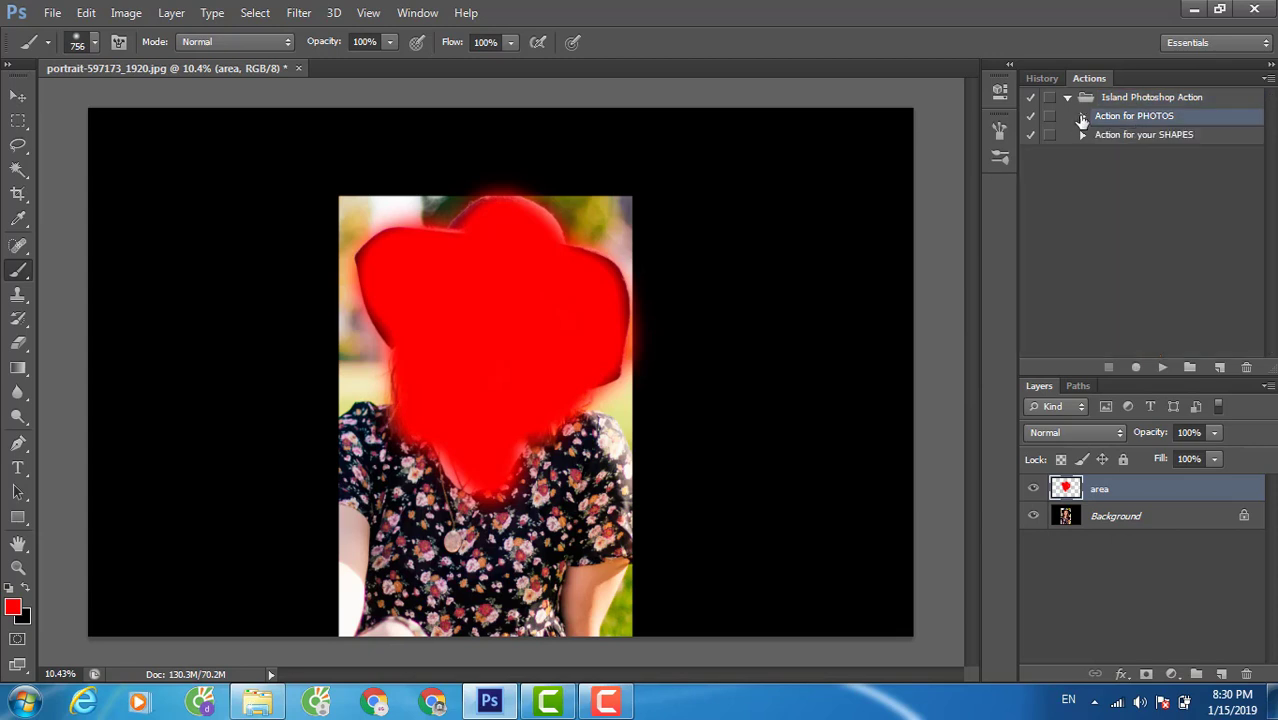
{"action": "left_click", "coordinate": [1163, 369]}
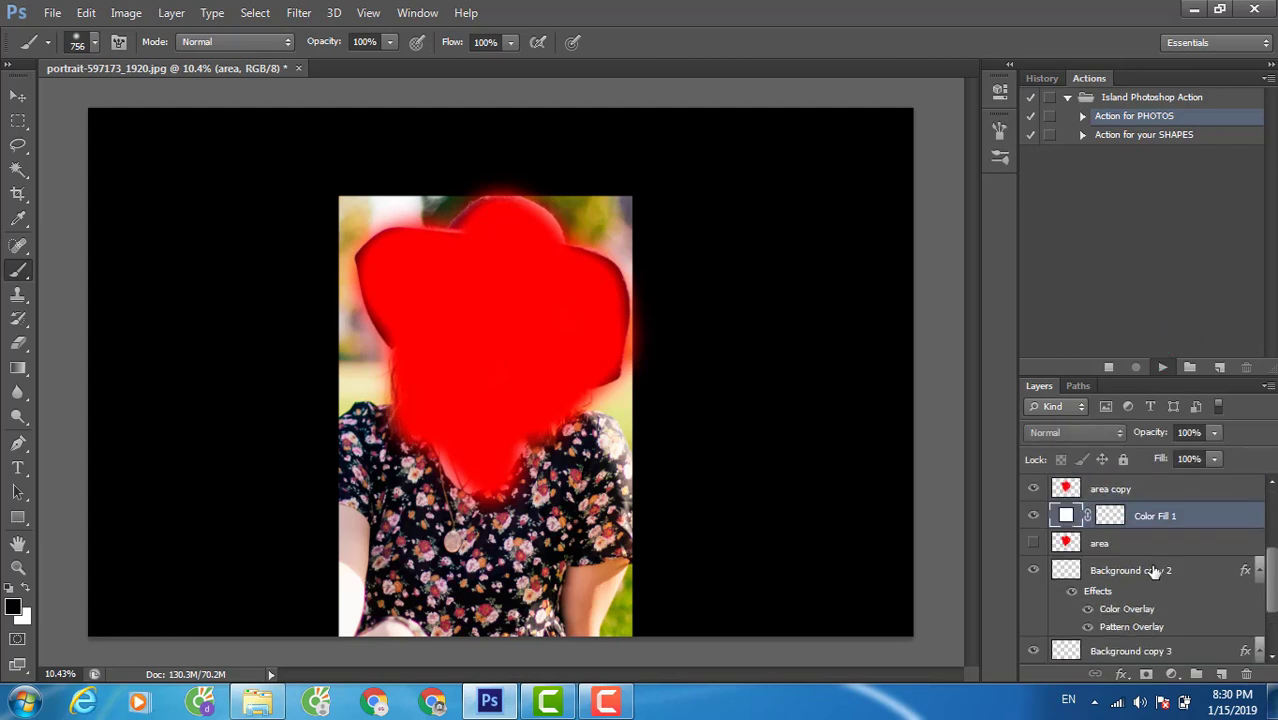
Wait for the action to build the forested face-shaped island in the cloudy blue sea.
{"action": "scroll", "coordinate": [1153, 568], "scroll_direction": "down", "scroll_amount": 3}
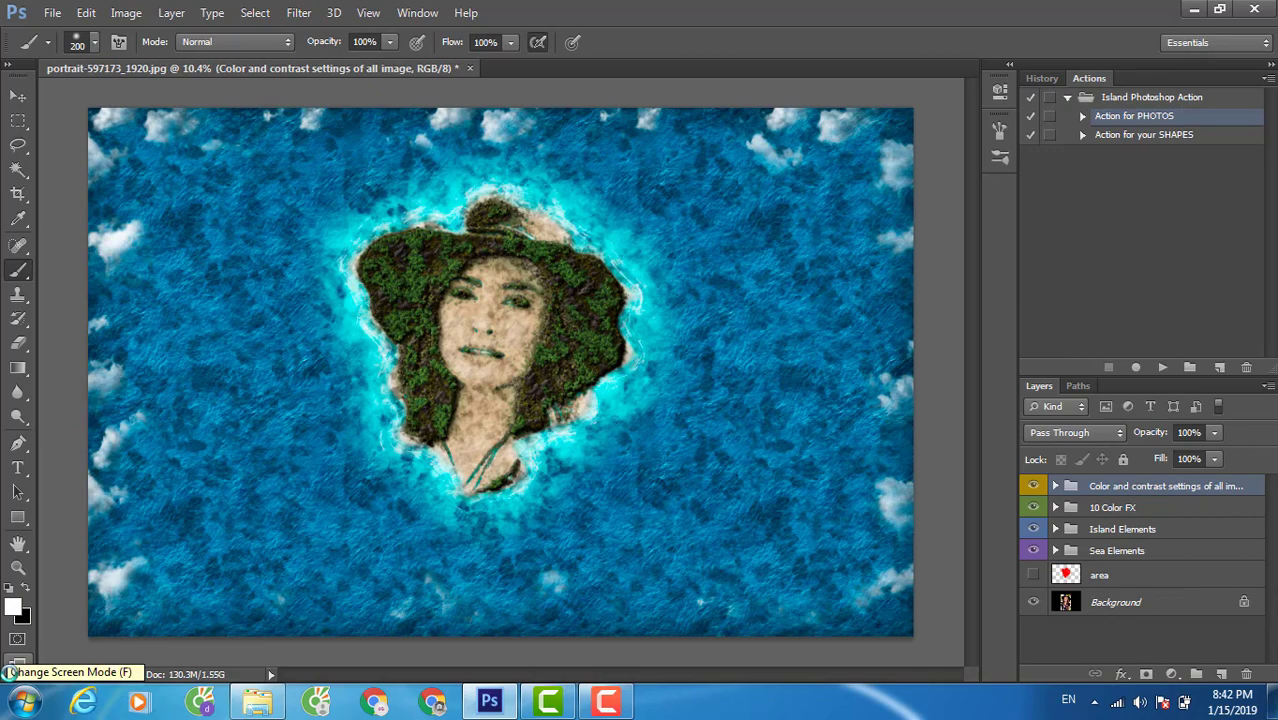
Group the four island effect folders into Group 1 and hide it to reveal the portrait.
{"action": "scroll", "coordinate": [474, 425], "scroll_direction": "up", "scroll_amount": 2}
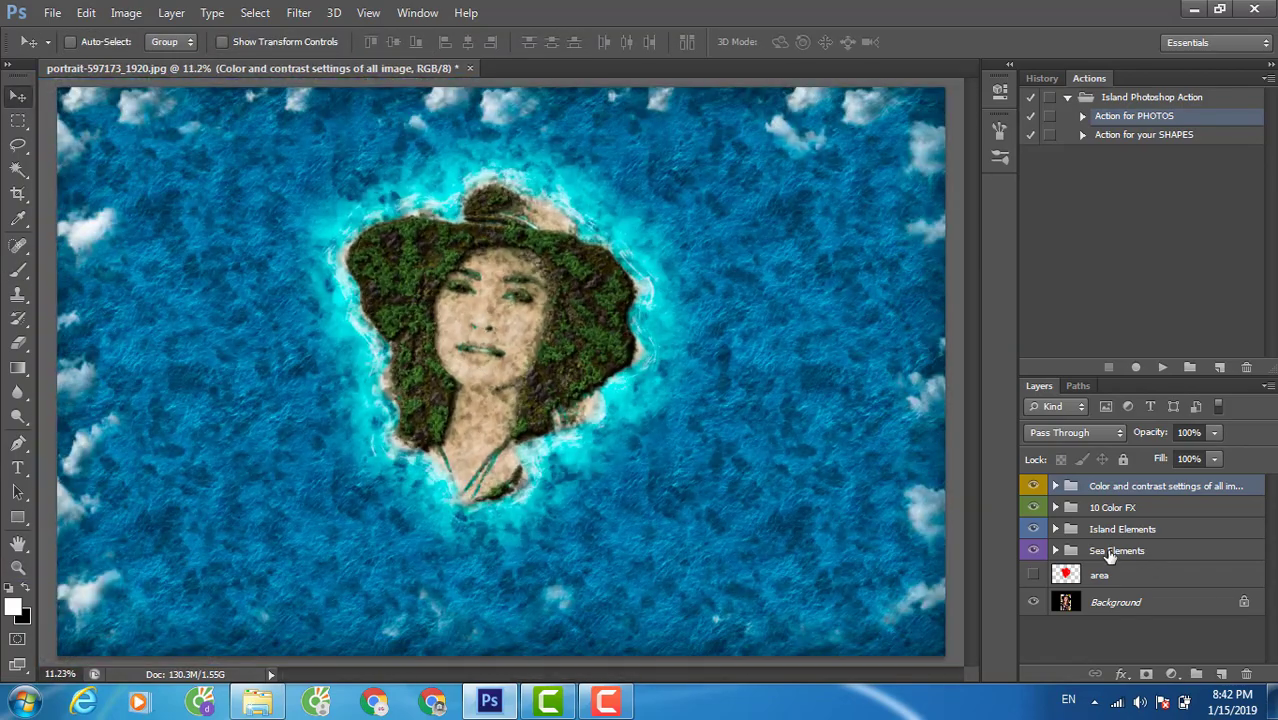
{"action": "left_click", "coordinate": [1110, 552], "text": "shift"}
{"action": "key", "text": "ctrl+g"}
{"action": "left_click", "coordinate": [1033, 486]}
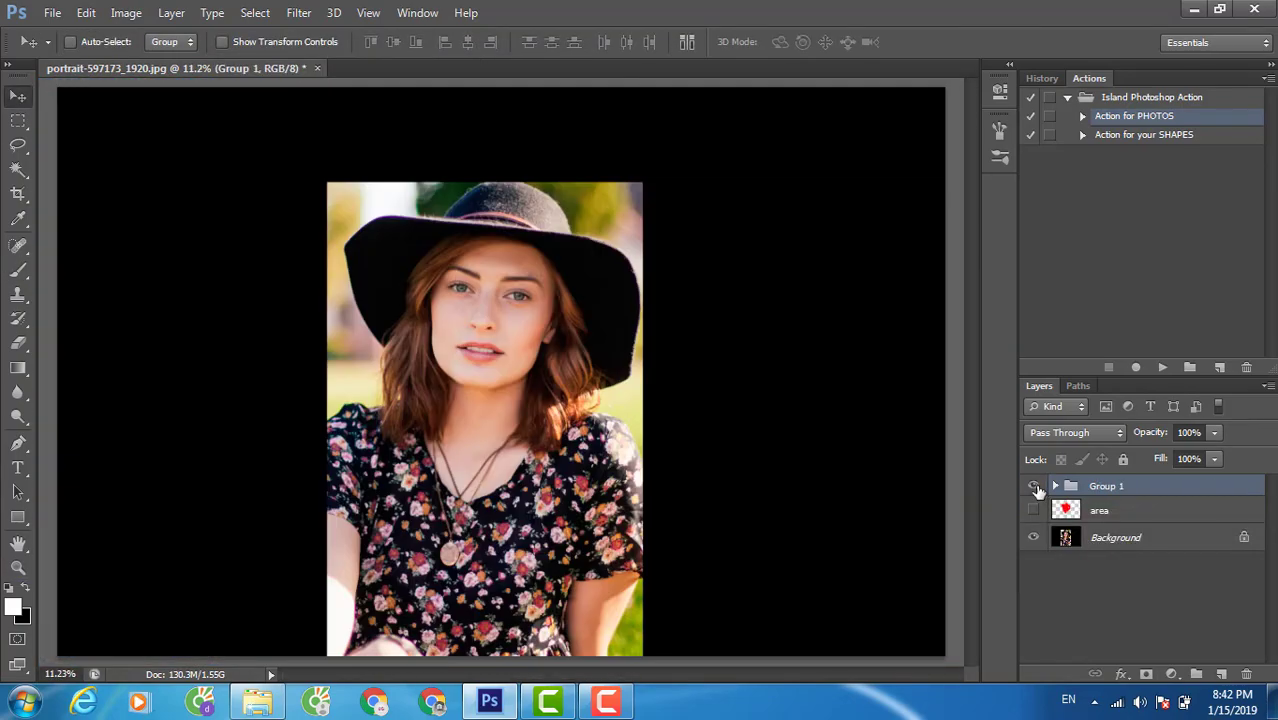